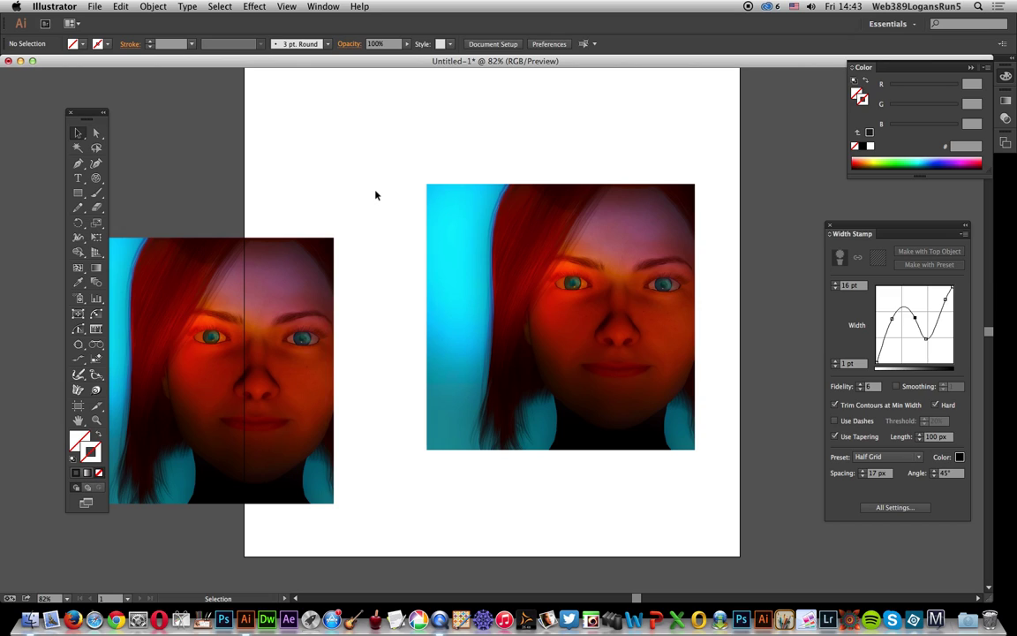
Make the right portrait a Width Stamp of diagonal black Half Grid lines, 17 px apart
click(482, 291)
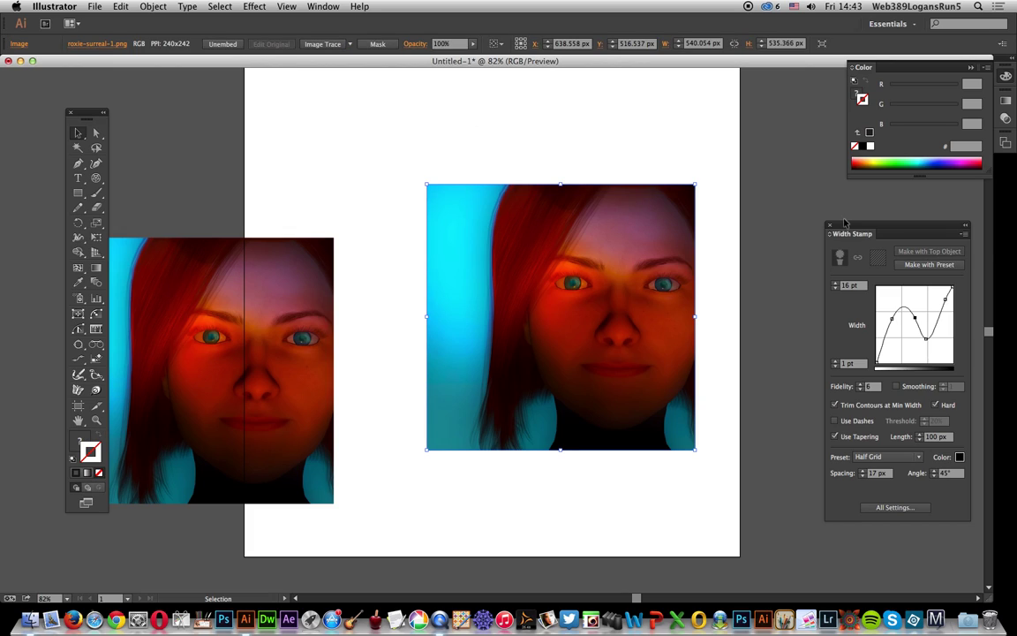
drag(854, 228, 812, 211)
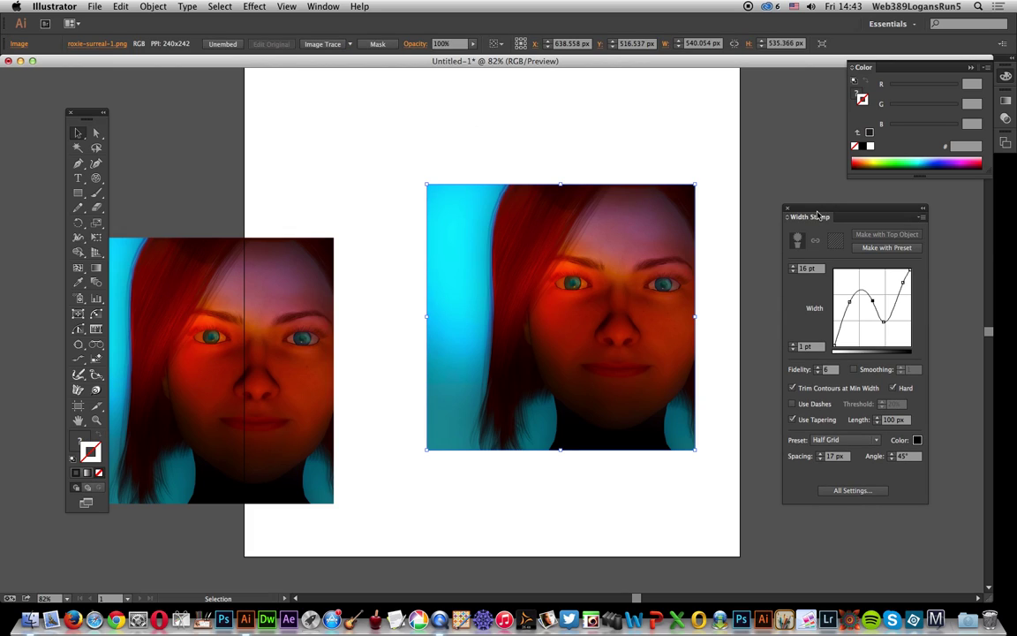
click(896, 254)
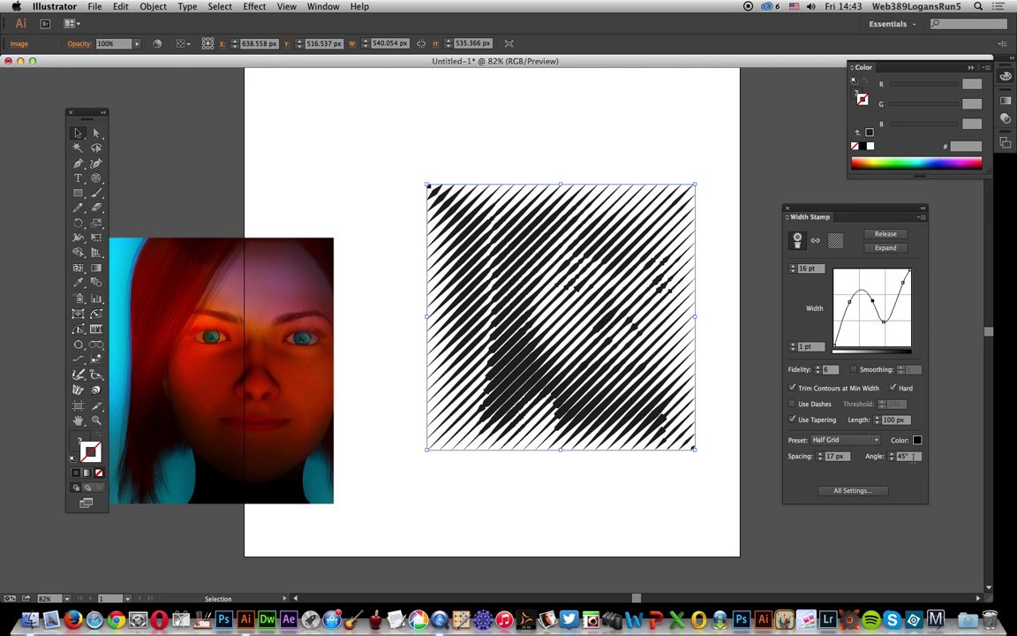
Add a point to the width curve, pull one point into a dip, and raise the curve's end
click(873, 305)
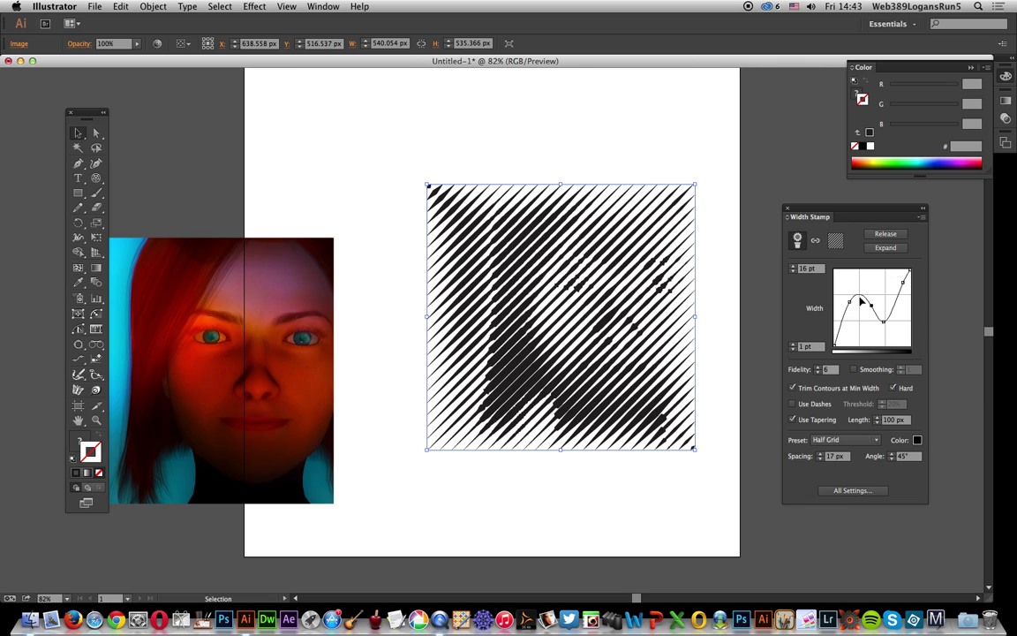
drag(861, 300, 861, 313)
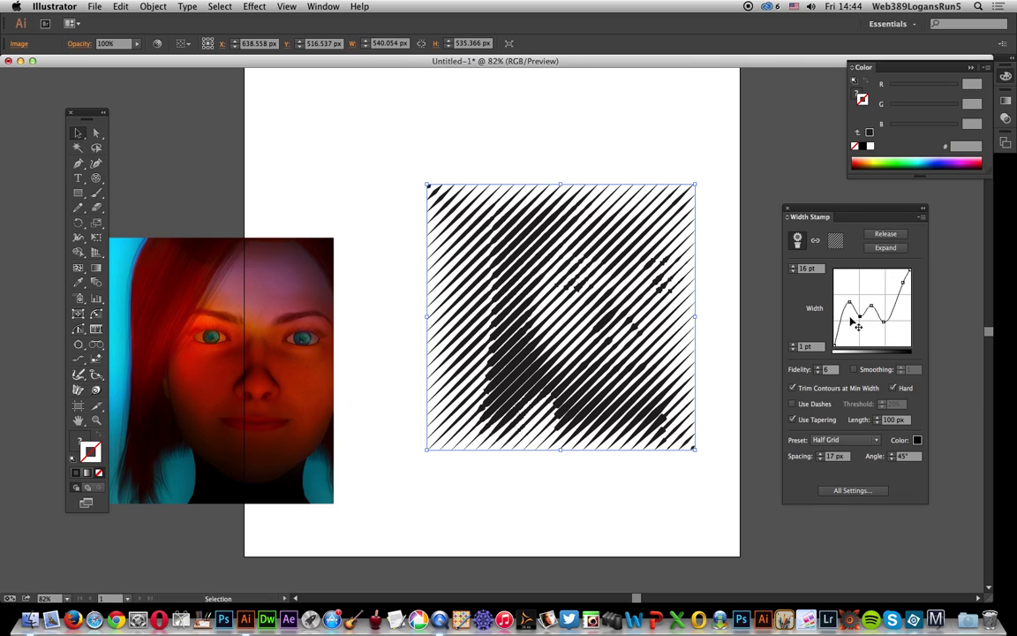
mouse_move(899, 302)
mouse_down()
mouse_move(901, 284)
mouse_move(902, 301)
mouse_up()
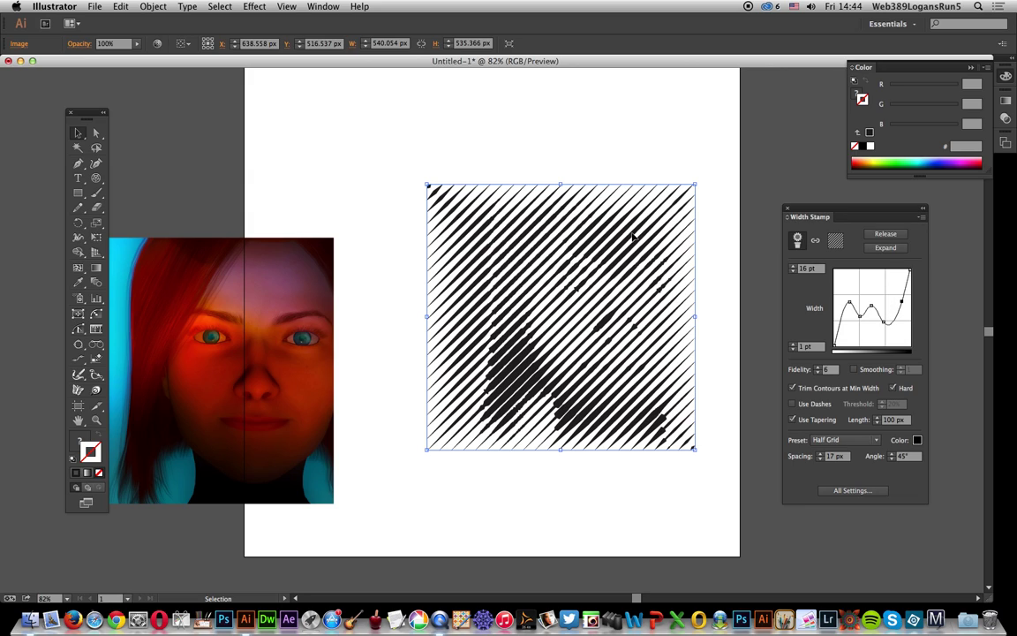
drag(901, 301, 900, 293)
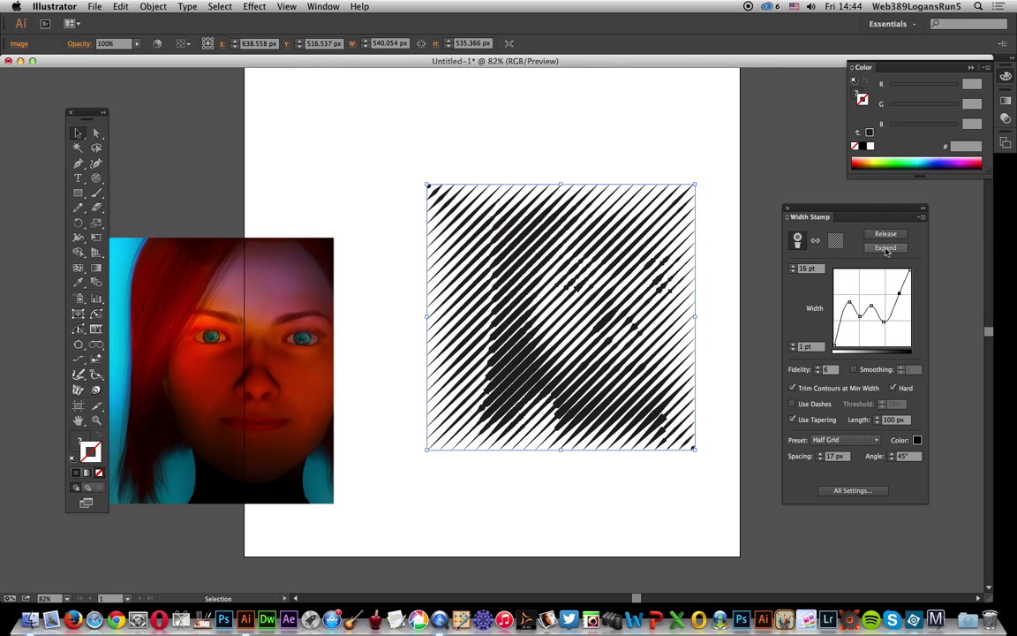
Expand the Width Stamp portrait into a group of plain vector stripe paths
click(886, 248)
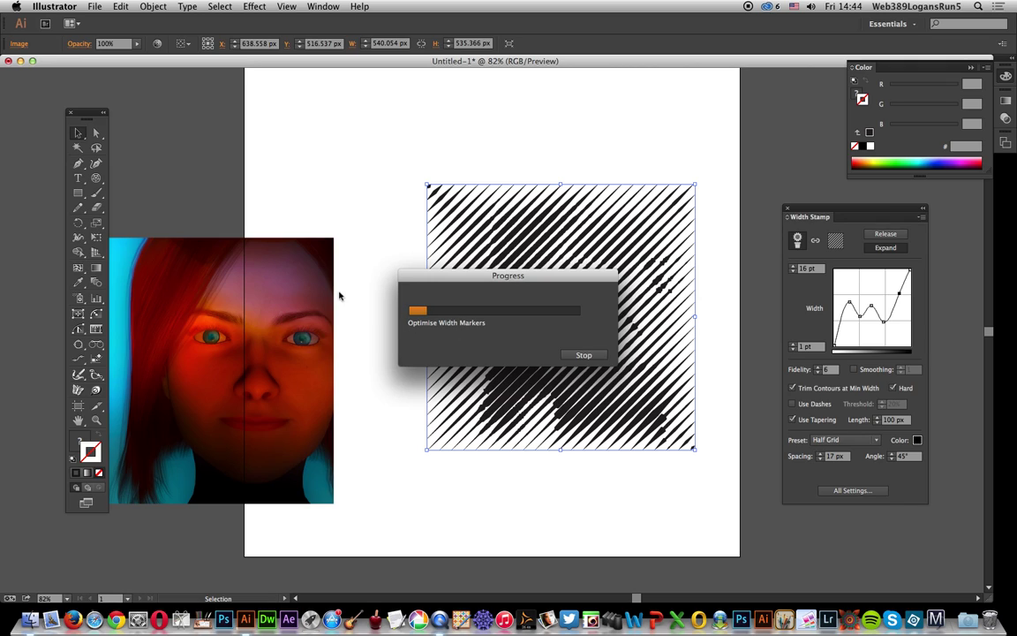
click(584, 356)
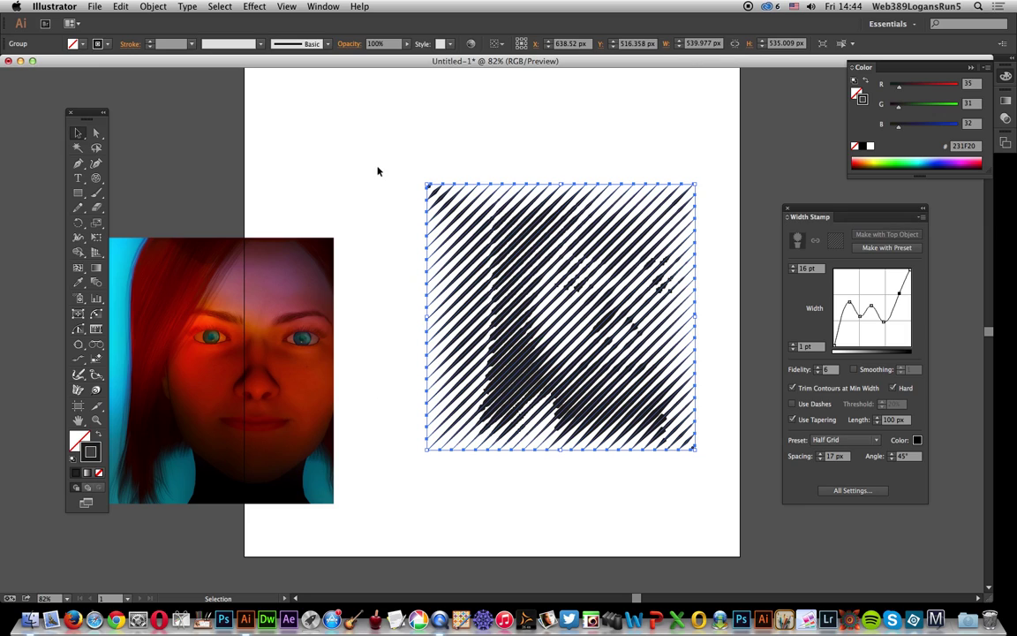
Apply a 23° Twist to the stripe group and move the face photo beside it
click(386, 129)
drag(413, 163, 490, 247)
click(255, 6)
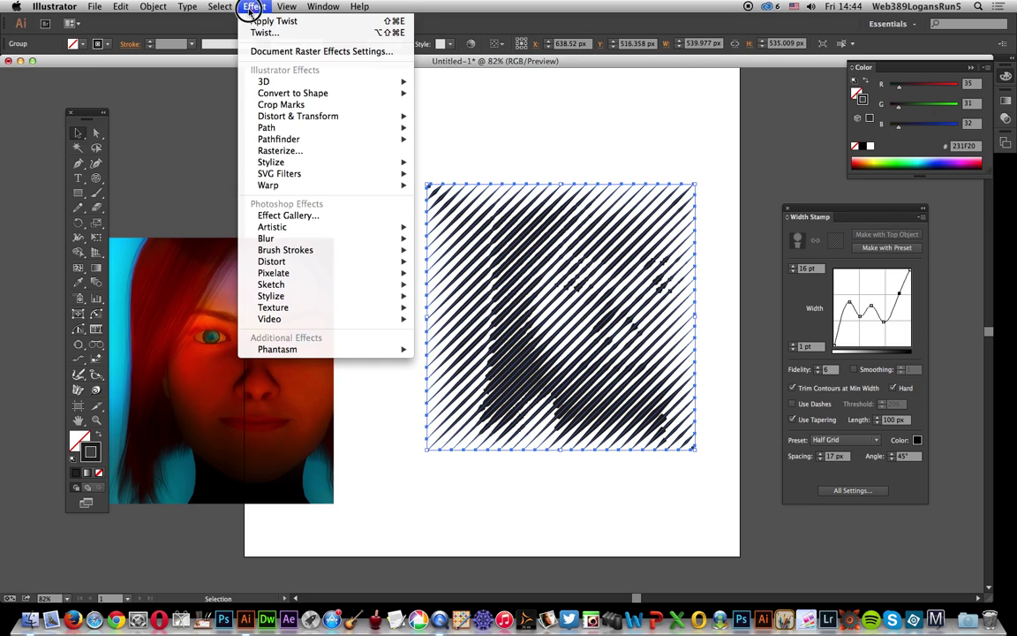
click(253, 33)
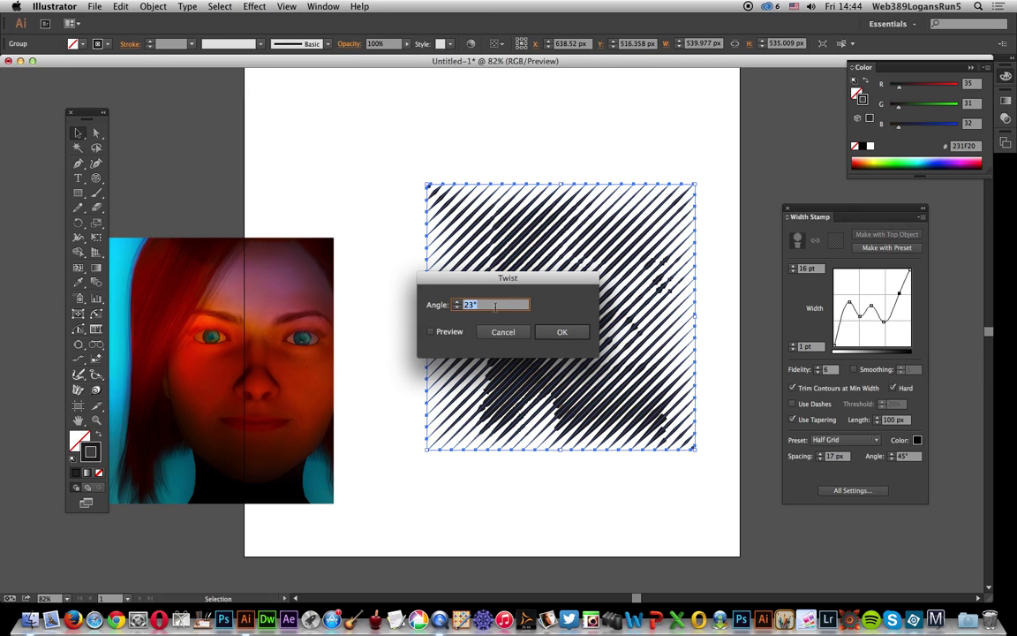
click(570, 332)
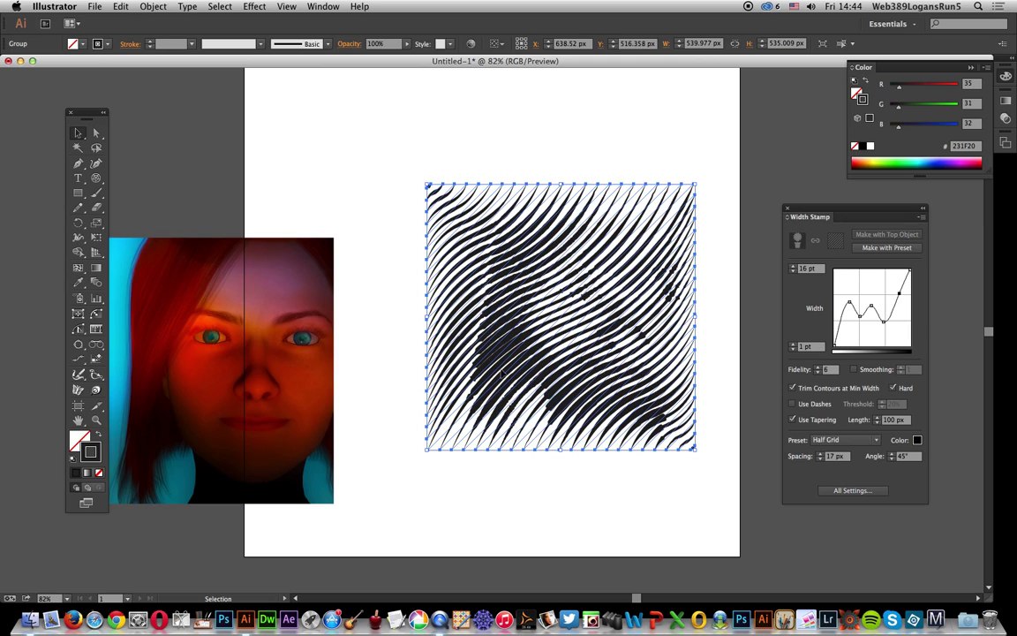
drag(276, 369, 358, 342)
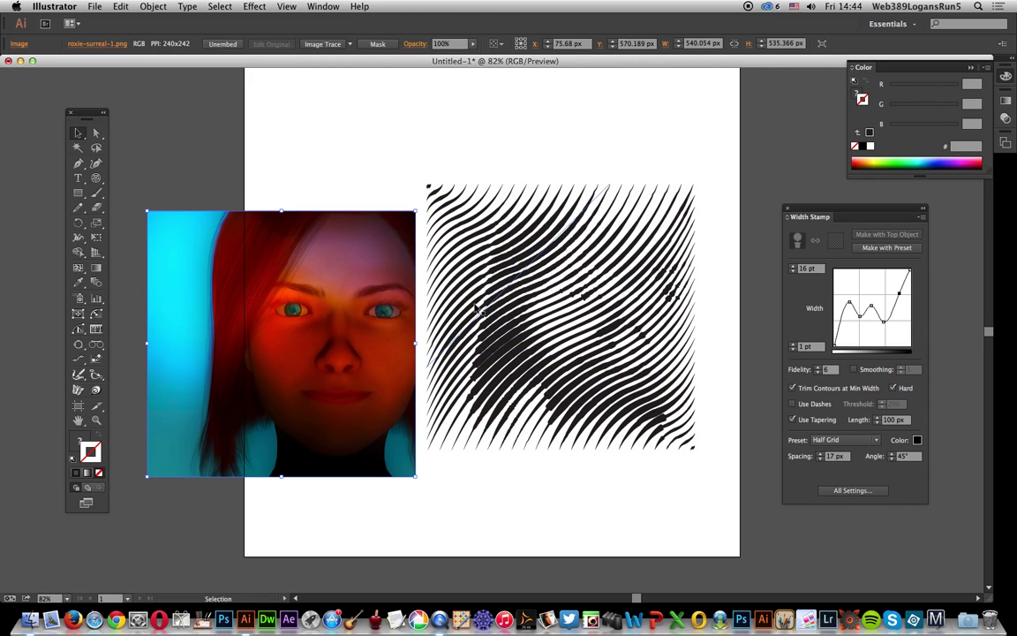
Position the twisted stripe artwork squarely on top of the colour face photo
click(435, 282)
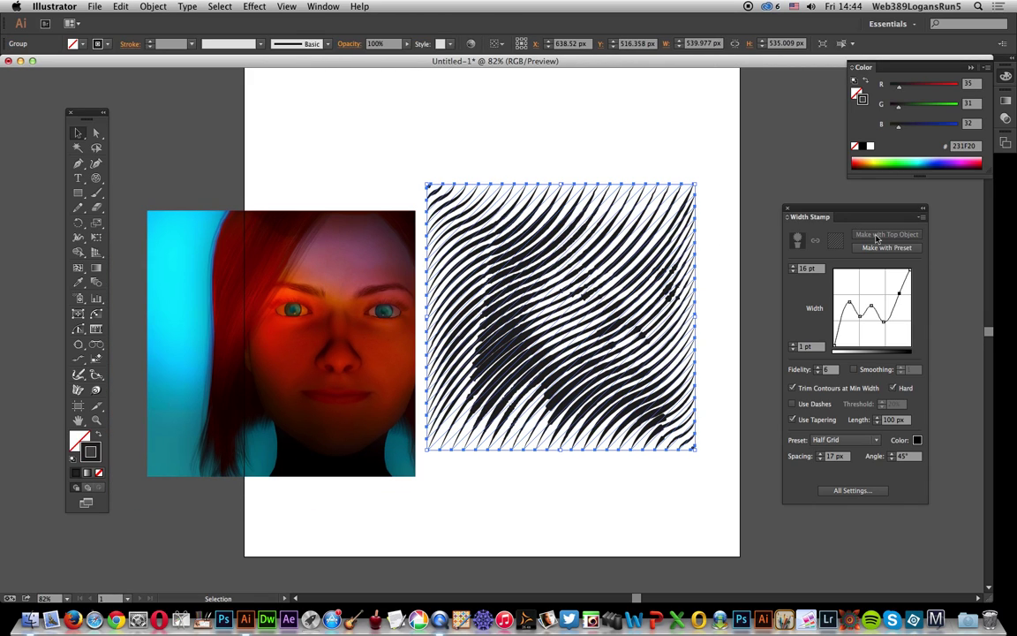
key(a)
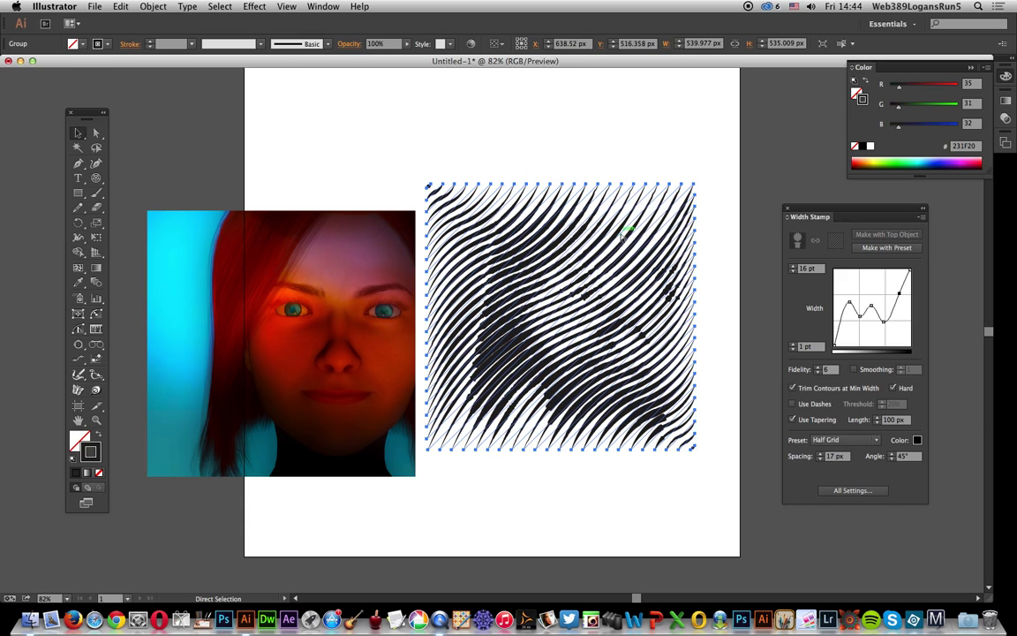
key(Delete)
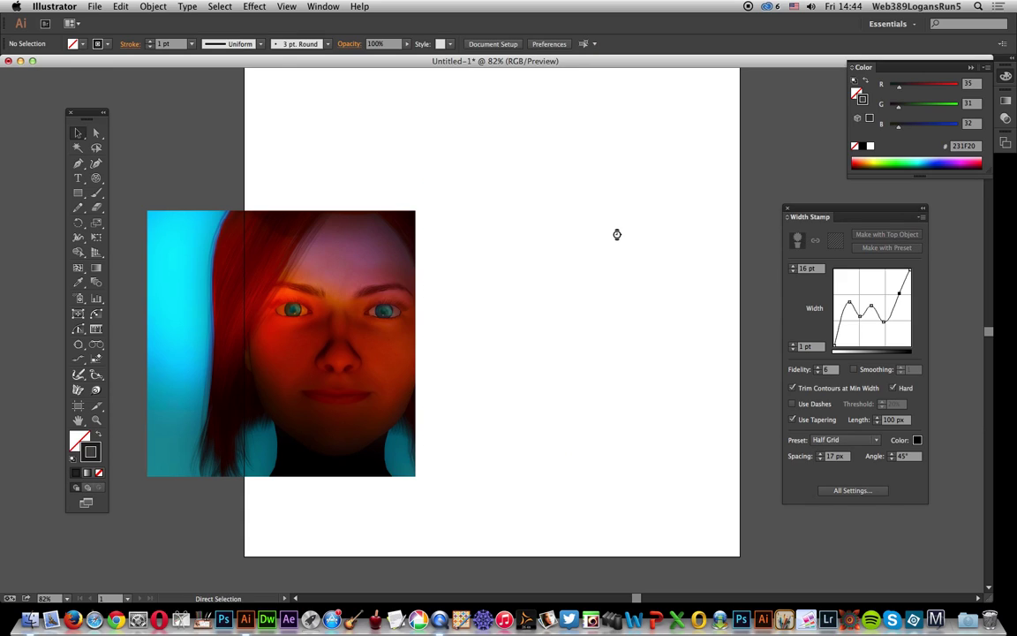
key(cmd+z)
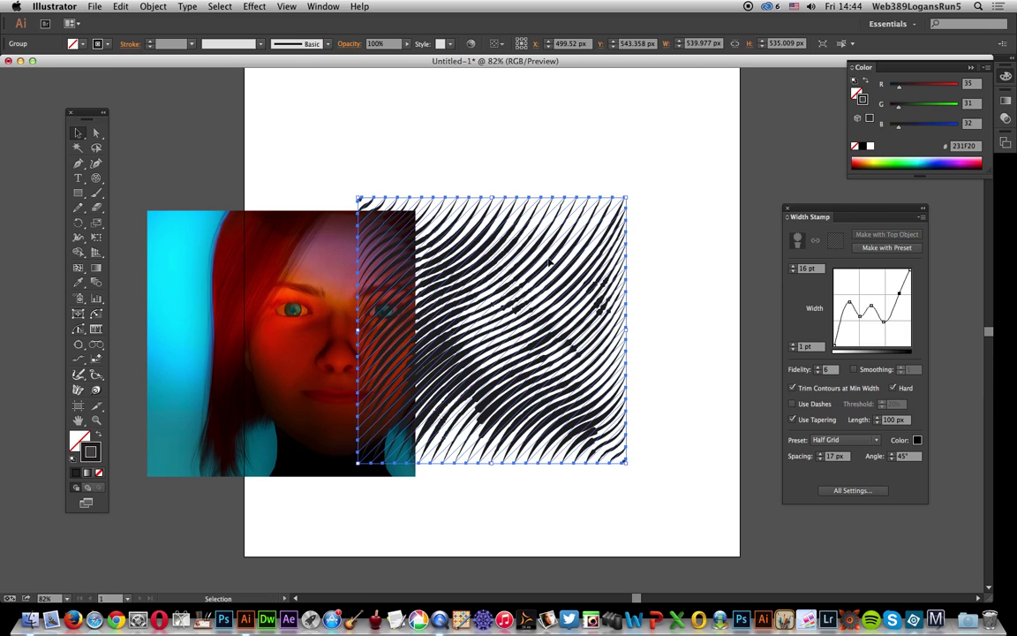
drag(377, 279, 329, 277)
drag(246, 239, 234, 173)
click(177, 180)
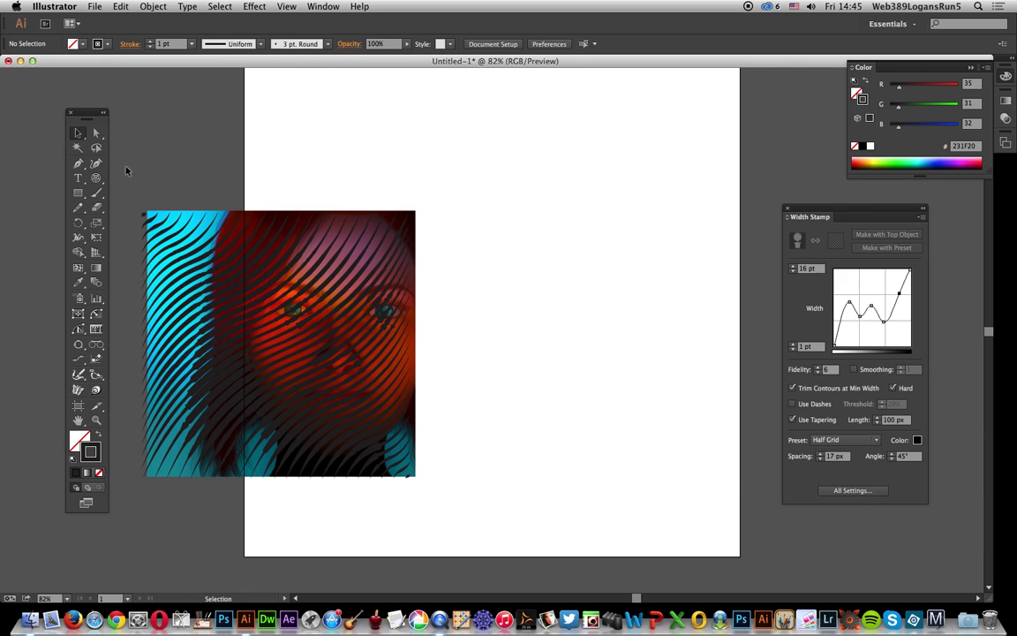
Stamp the photo using the wavy stripes as top object, then raise a tall width-curve peak
drag(187, 188, 305, 265)
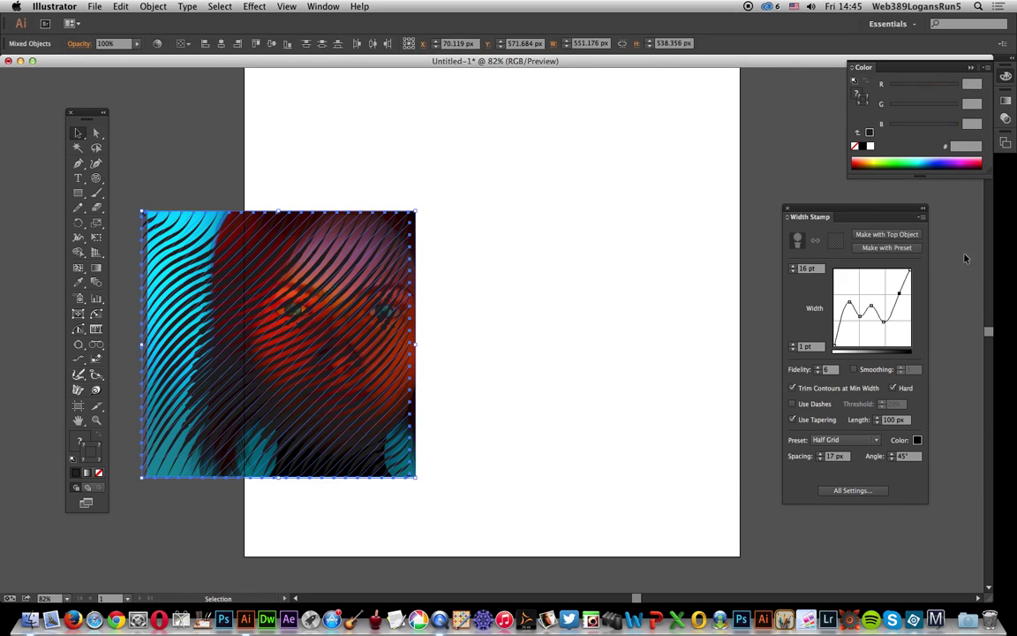
click(898, 235)
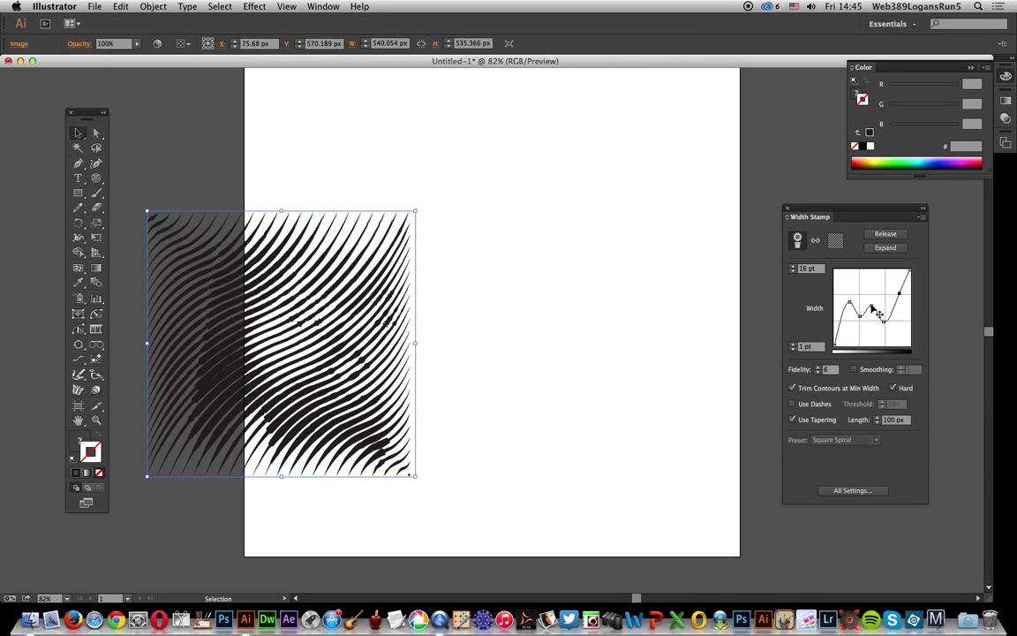
drag(874, 306, 849, 290)
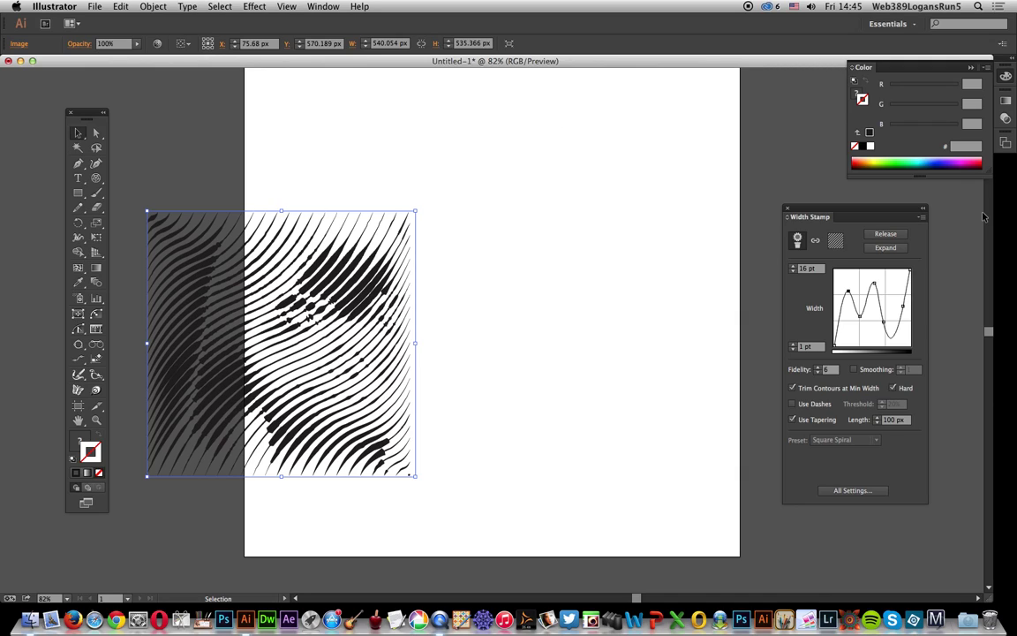
Draw a tall rectangle to the right of the photo and fill it yellow
click(480, 232)
click(79, 194)
drag(511, 152, 712, 417)
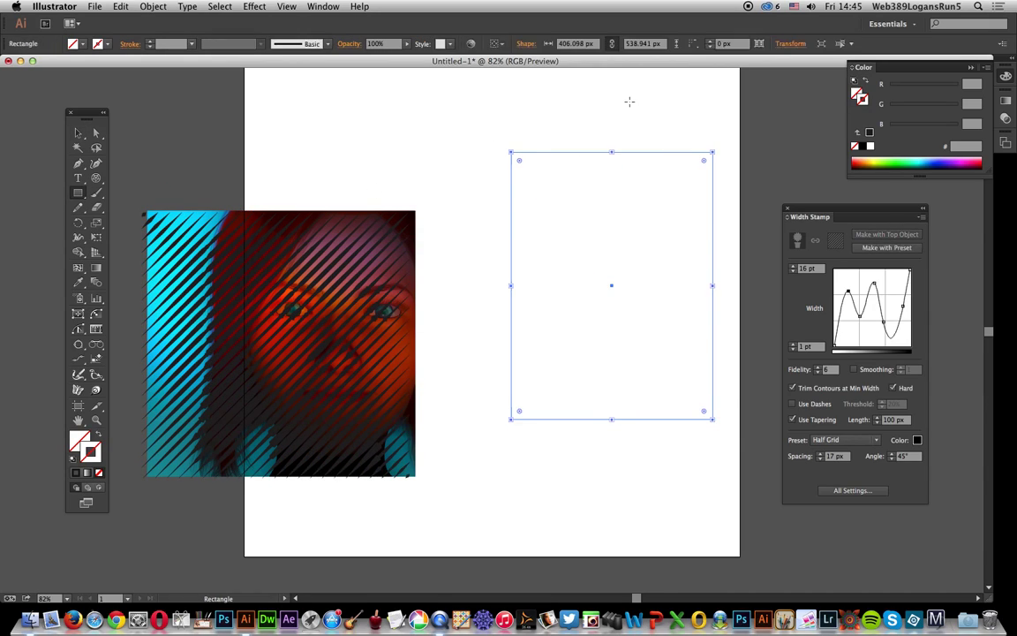
click(862, 163)
drag(862, 162, 863, 166)
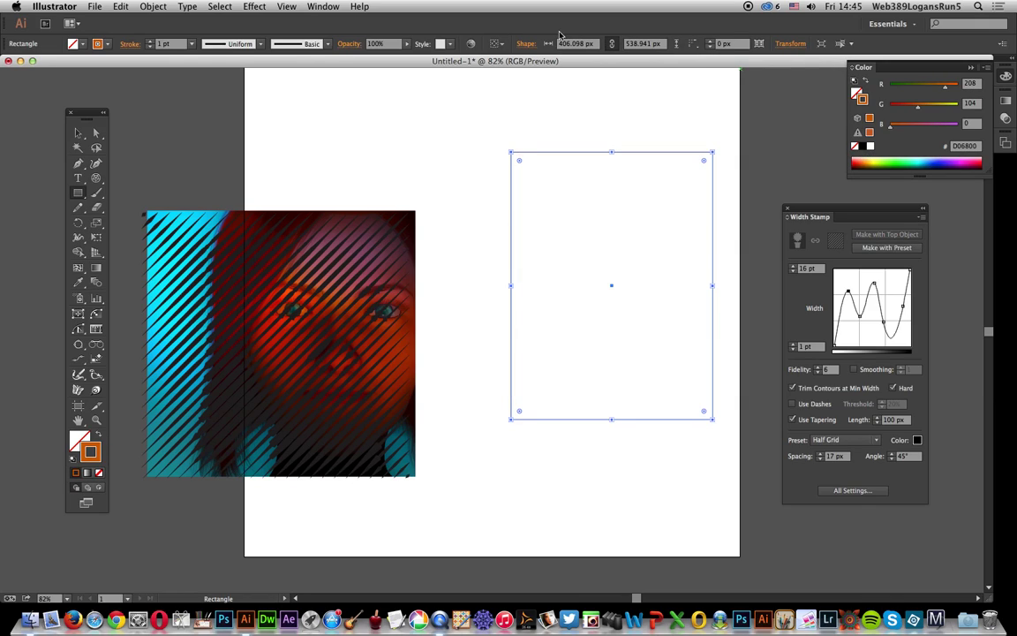
click(74, 44)
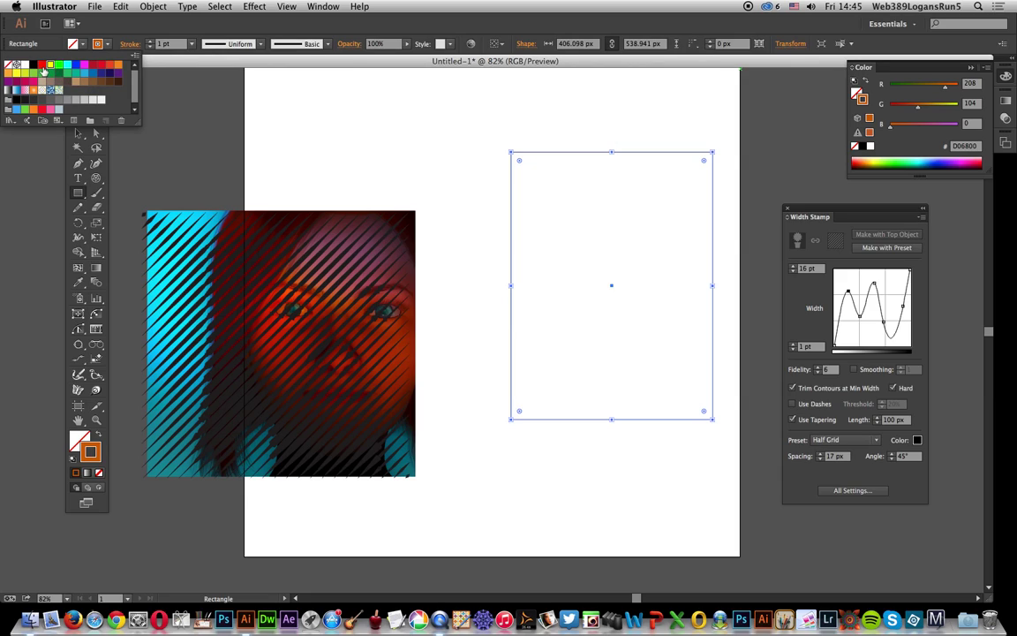
click(50, 66)
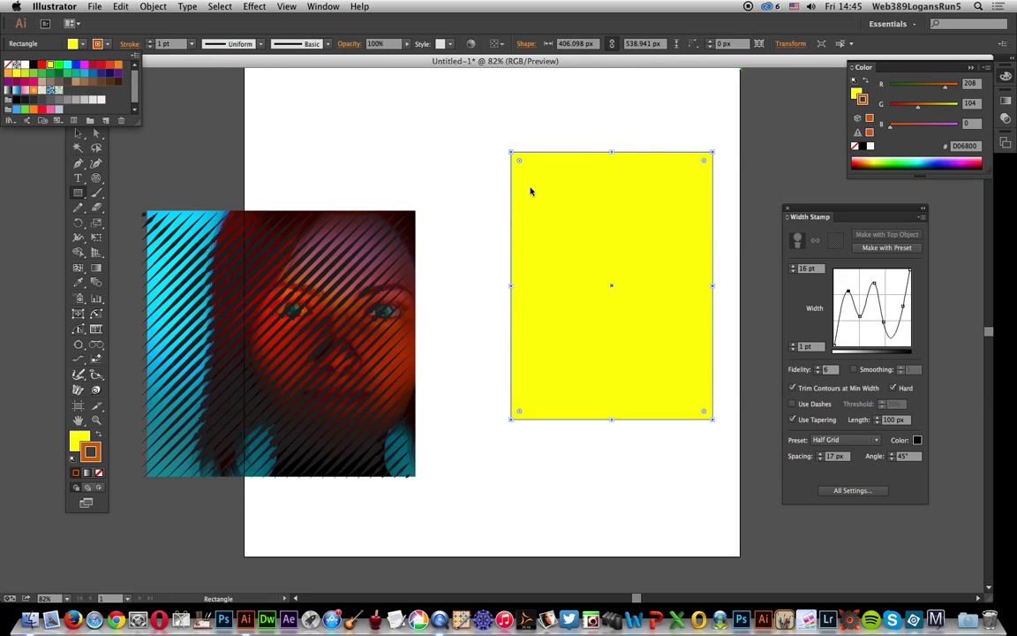
Draw a smaller rectangle inside it, fill it red, and select both rectangles
click(77, 193)
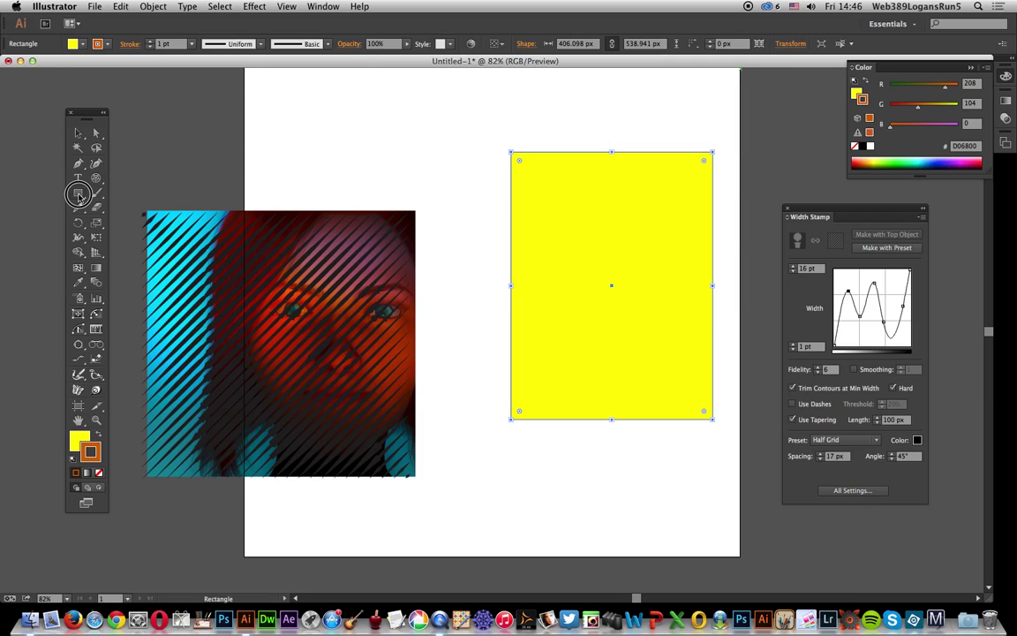
mouse_move(552, 180)
mouse_down()
mouse_move(608, 297)
mouse_move(686, 367)
mouse_up()
drag(919, 107, 904, 107)
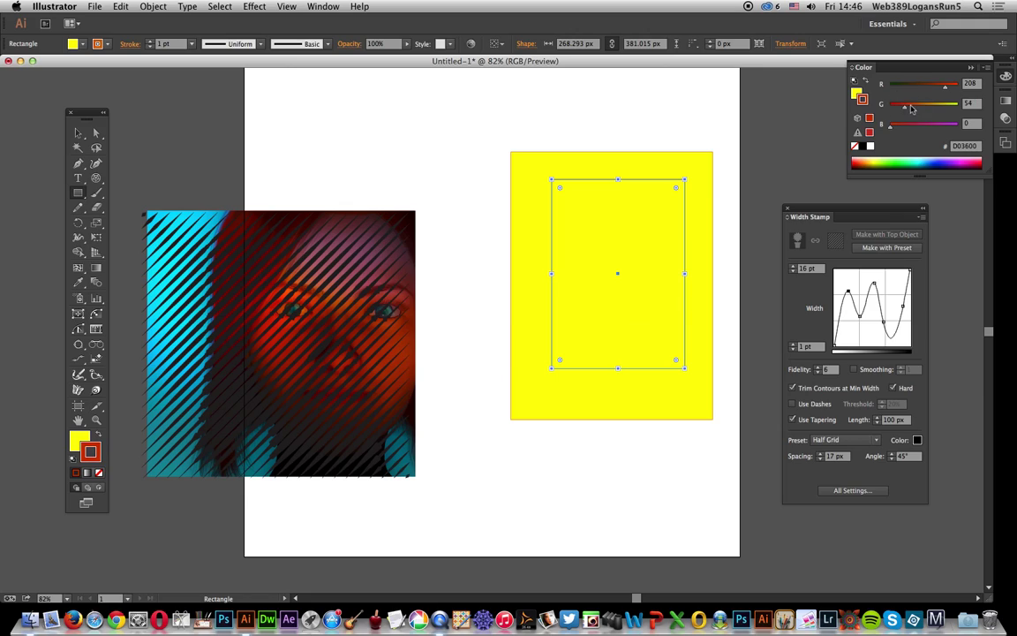
click(74, 44)
click(43, 66)
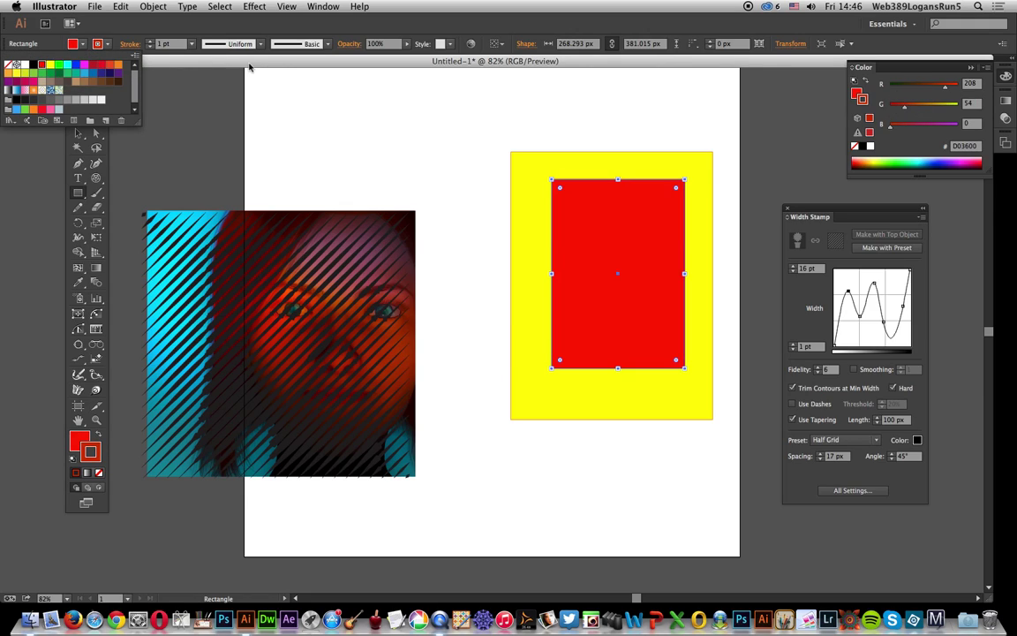
click(77, 132)
drag(521, 120, 666, 250)
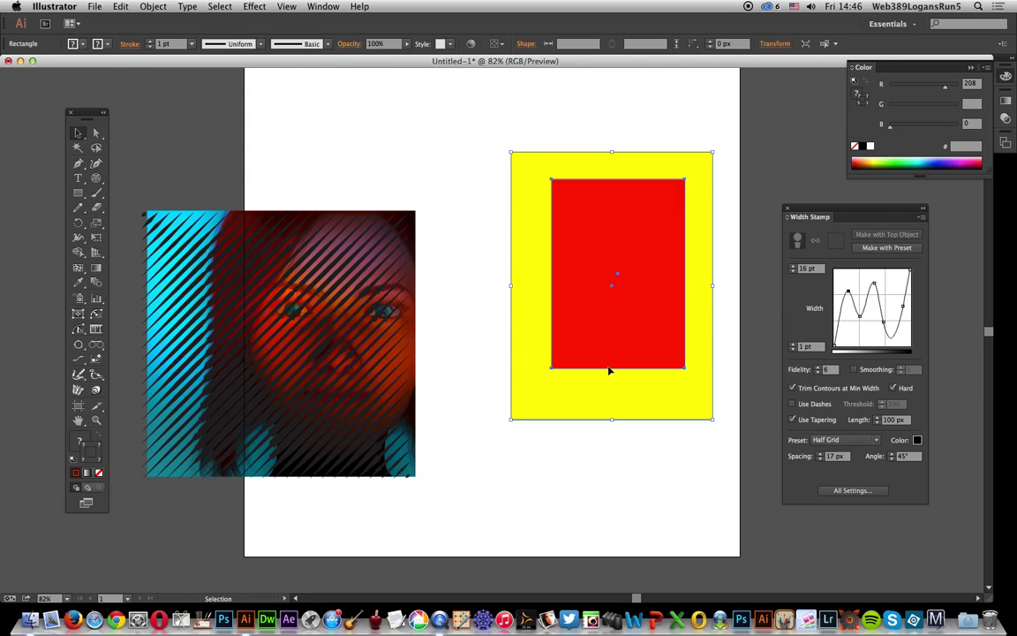
Move the diagonal line group over the rectangles and stamp them with Make with Top Object
click(336, 204)
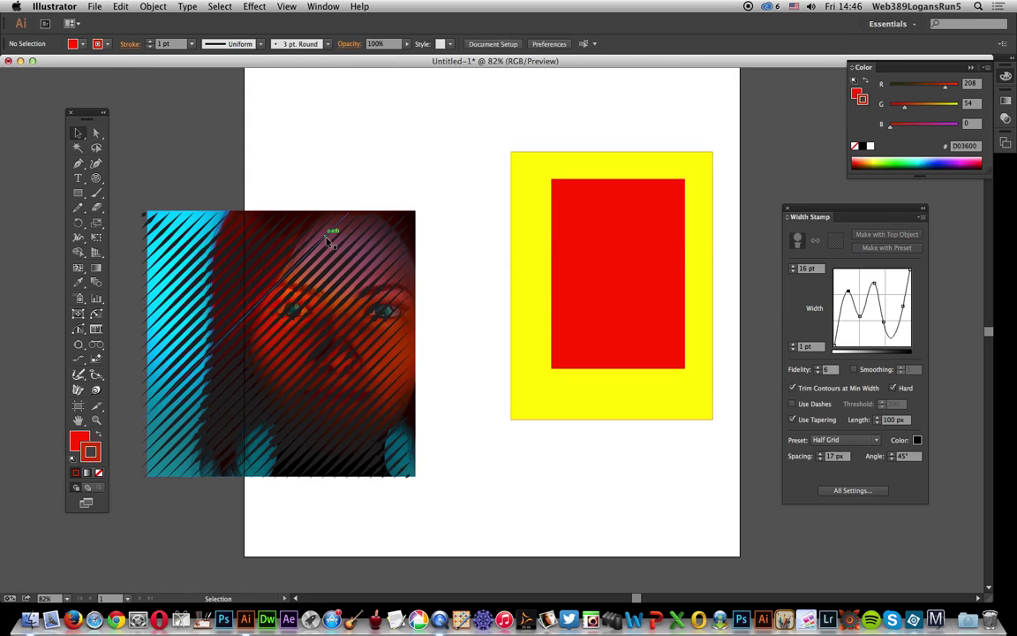
click(327, 237)
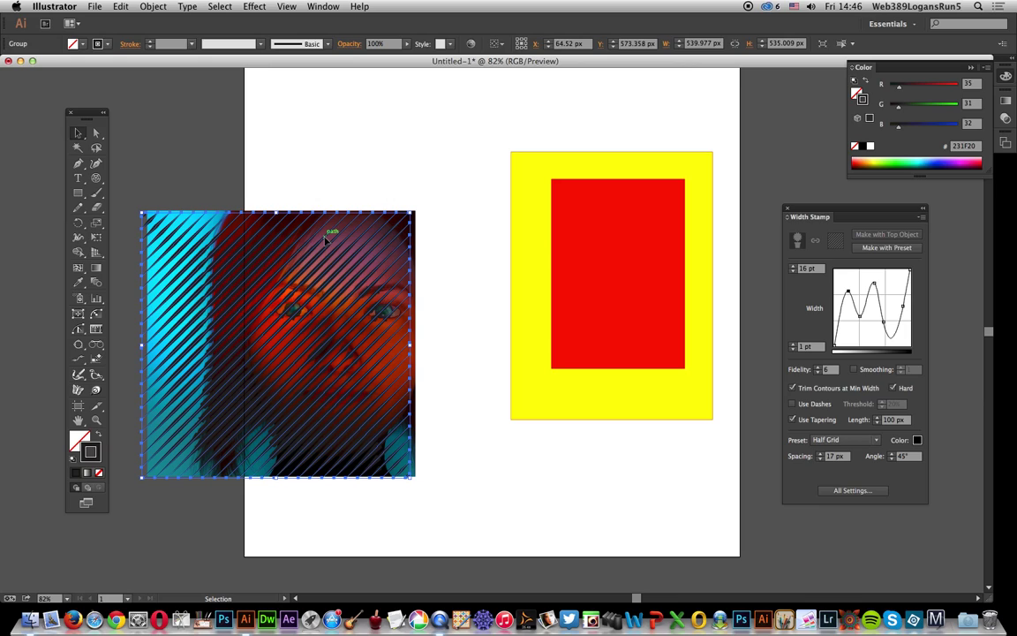
key(Delete)
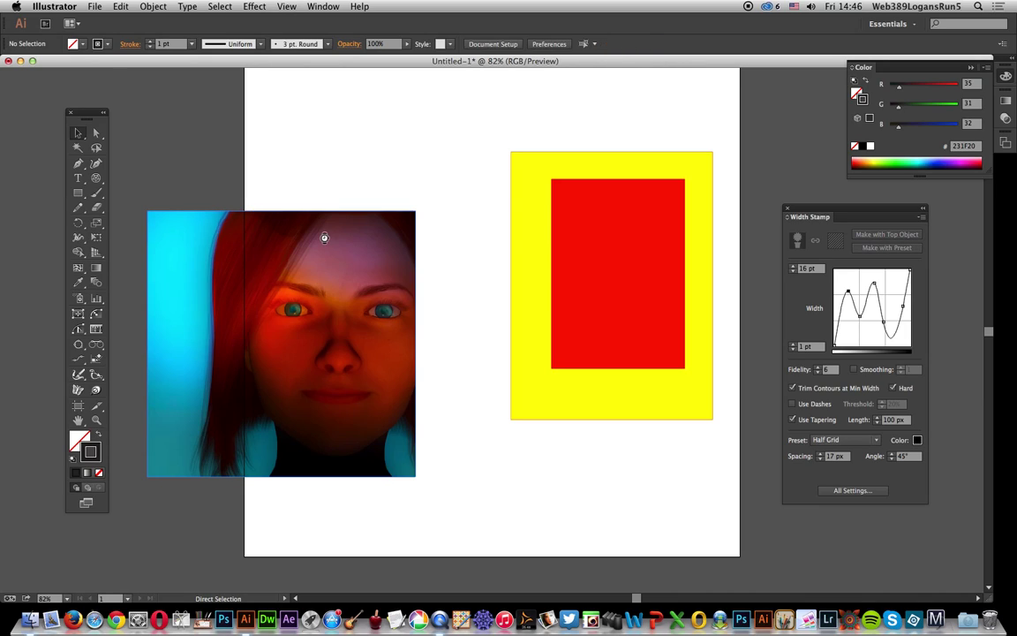
key(ctrl+v)
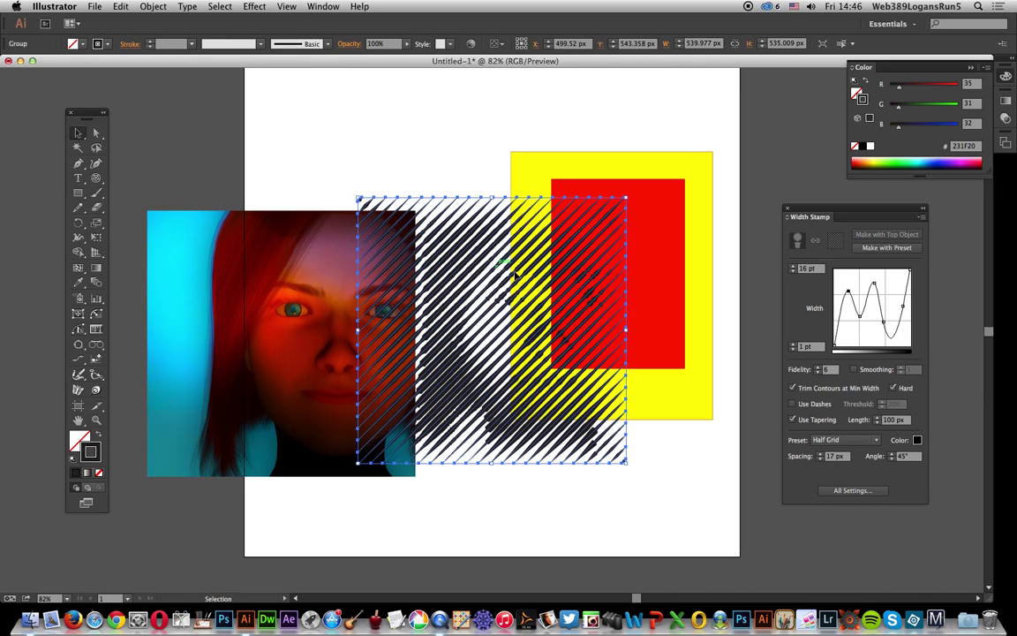
mouse_move(473, 279)
mouse_down()
mouse_move(603, 223)
mouse_move(549, 154)
mouse_up()
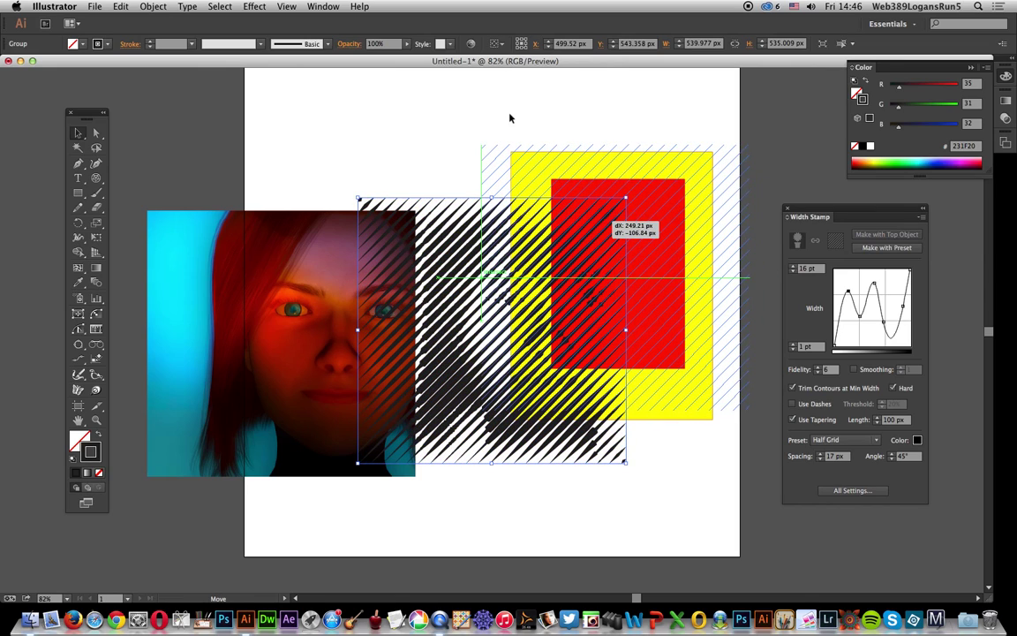
drag(510, 117, 717, 299)
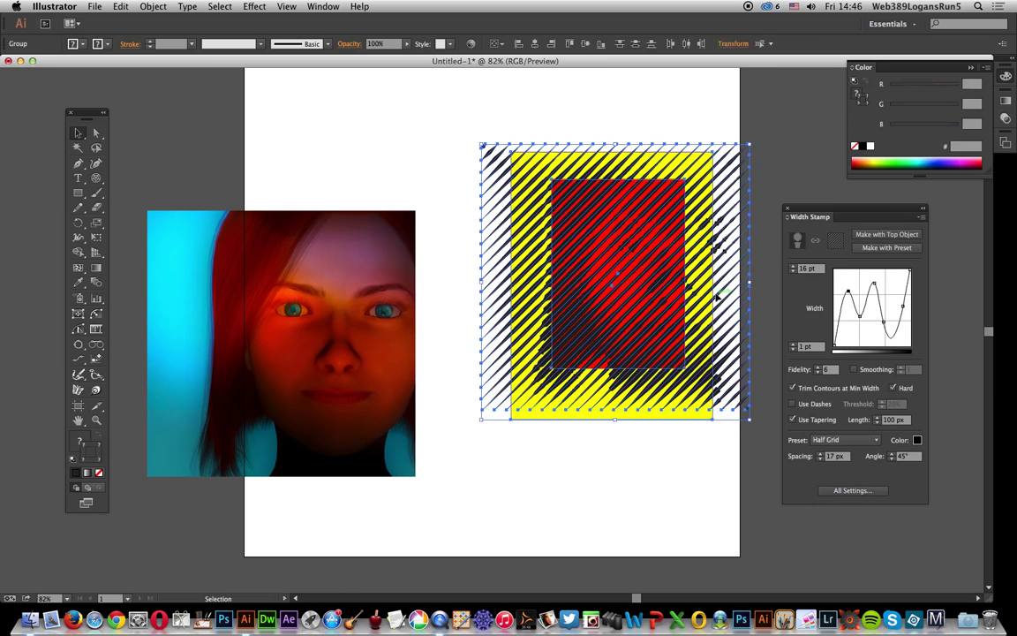
click(879, 235)
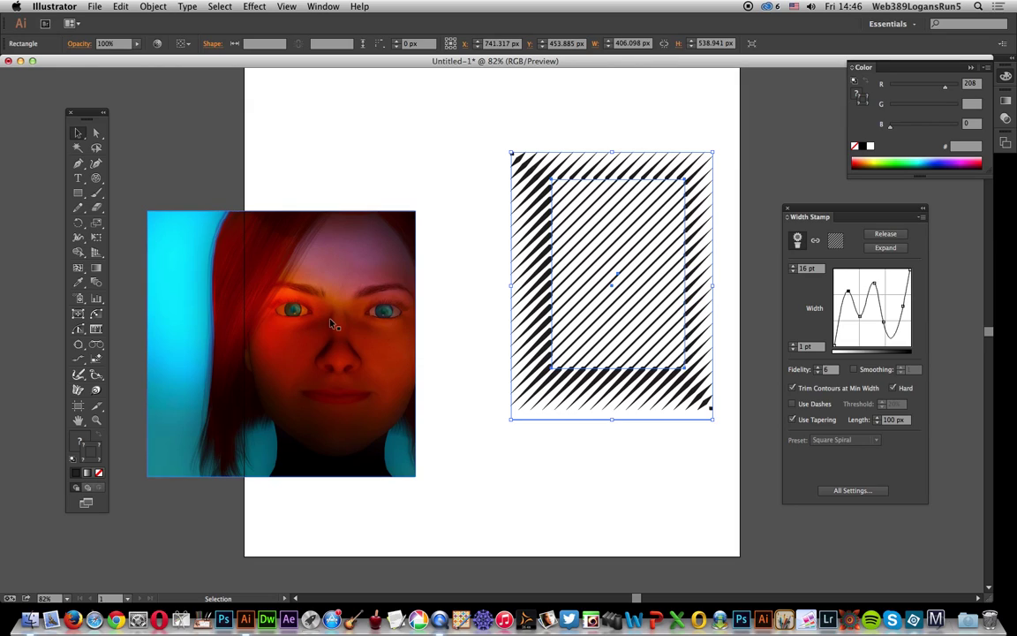
Move the striped stamp onto the portrait, widen it to about 560 px, and lower the middle curve peak
drag(549, 179, 169, 223)
drag(349, 344, 422, 326)
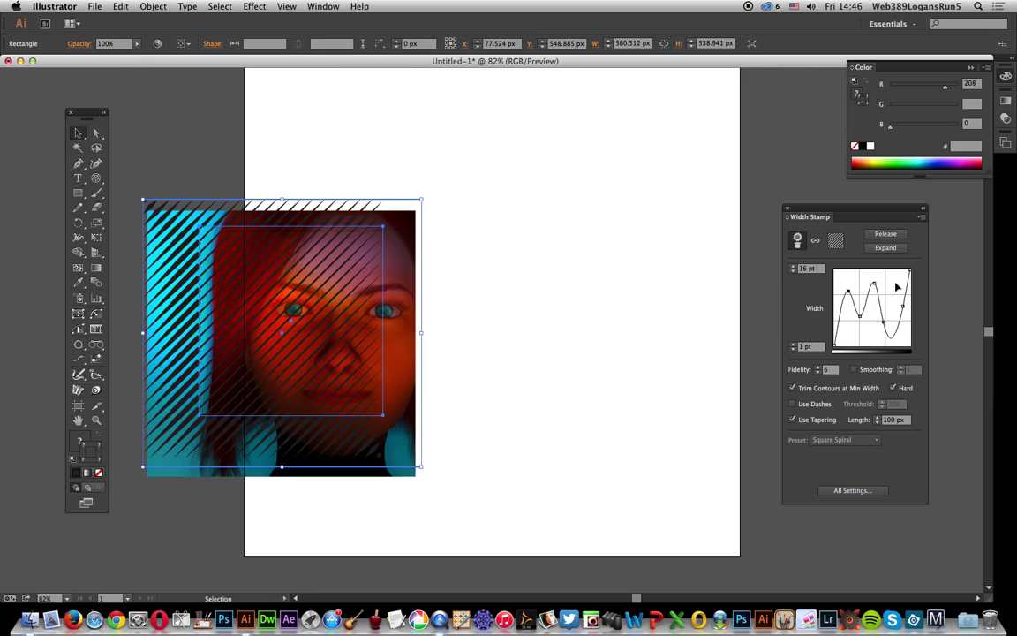
mouse_move(874, 284)
mouse_down()
mouse_move(866, 326)
mouse_move(856, 302)
mouse_move(867, 303)
mouse_up()
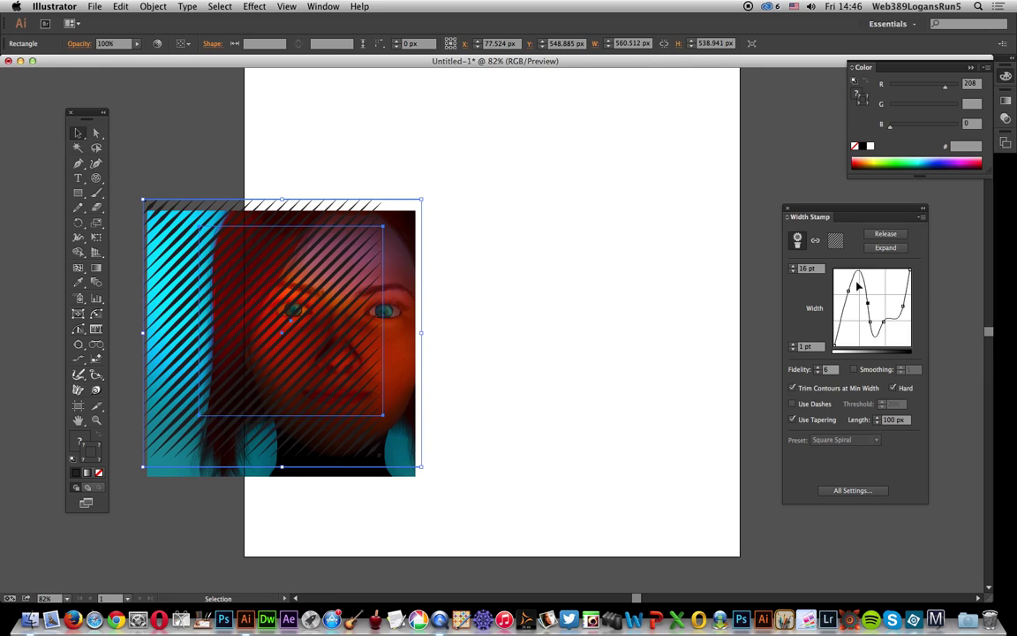